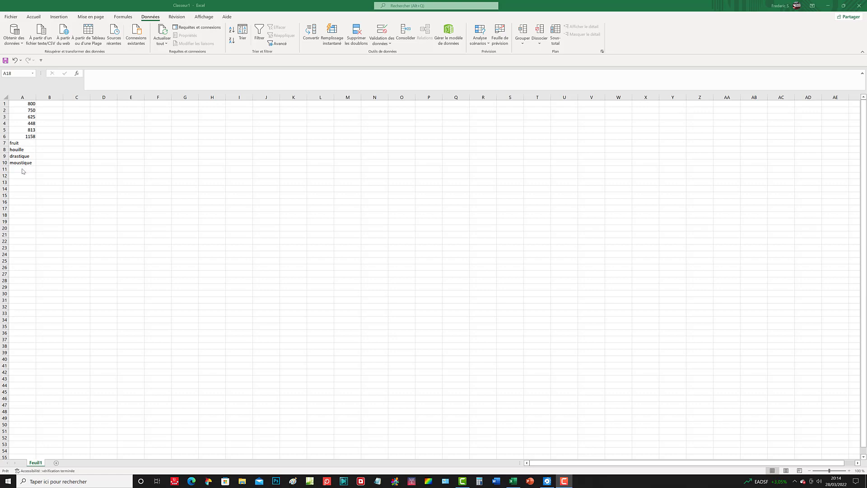
# Step: Fill cells A11 to A13 with copies of the value above, creating duplicate 'moustique' entries
pyautogui.click(25, 170)
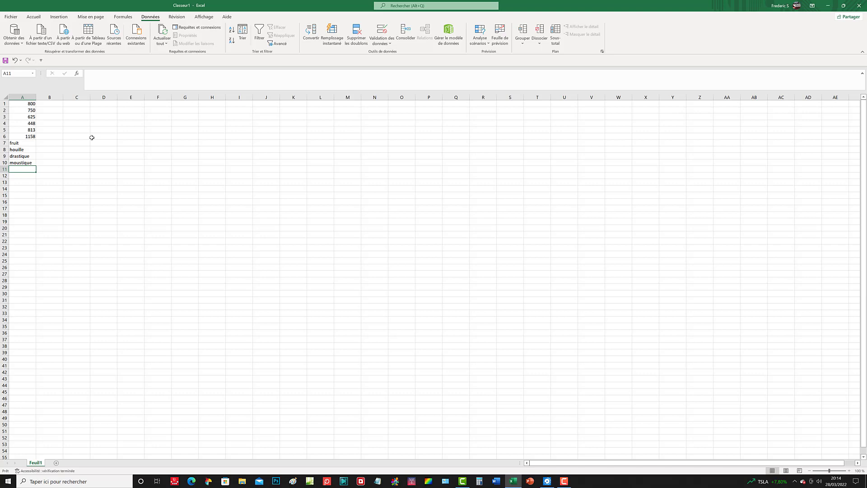
pyautogui.hotkey('ctrl', 'd')
pyautogui.click(19, 174)
pyautogui.hotkey('ctrl', 'd')
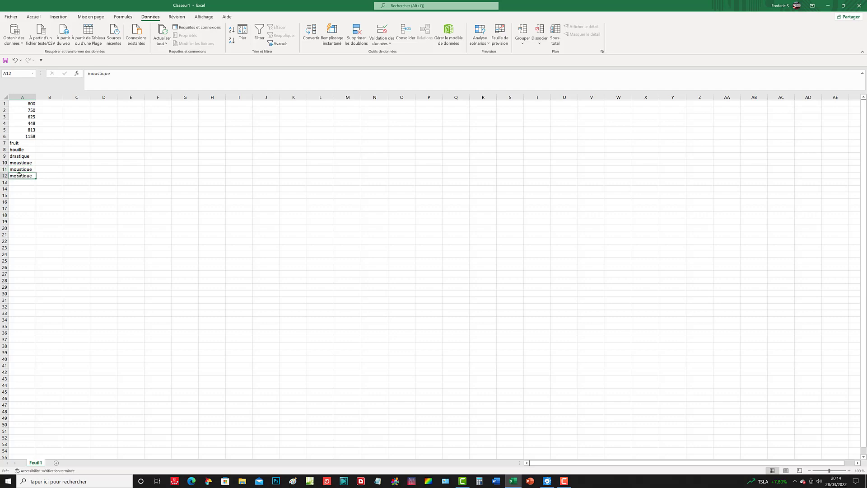
pyautogui.click(22, 181)
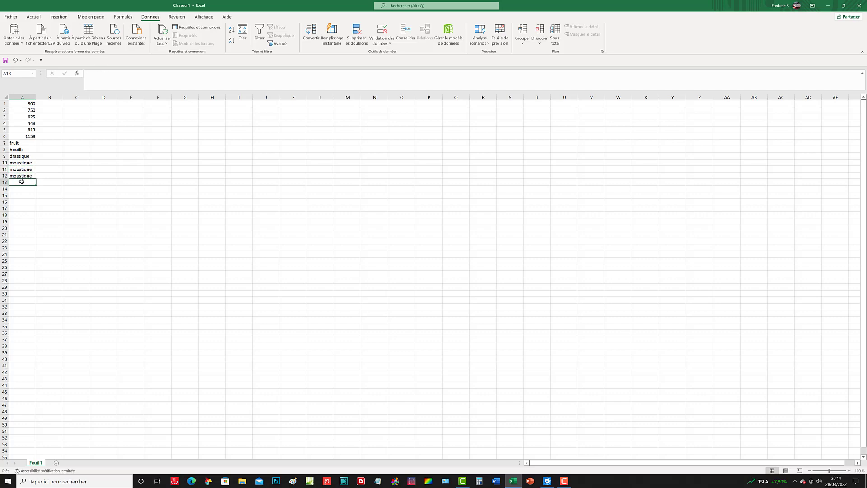
pyautogui.hotkey('ctrl', 'd')
# Step: Enter duplicate numbers 813 in A14 and 800 in A15
pyautogui.click(23, 188)
pyautogui.write('81')
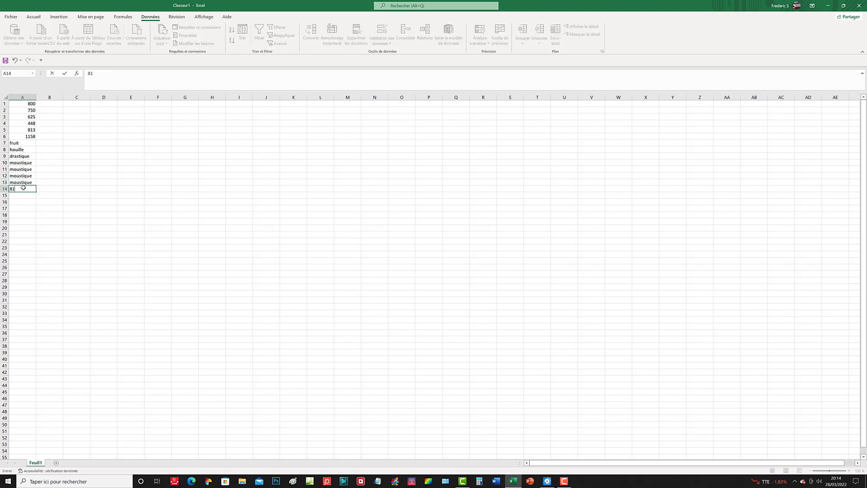
pyautogui.write('3')
pyautogui.press('Return')
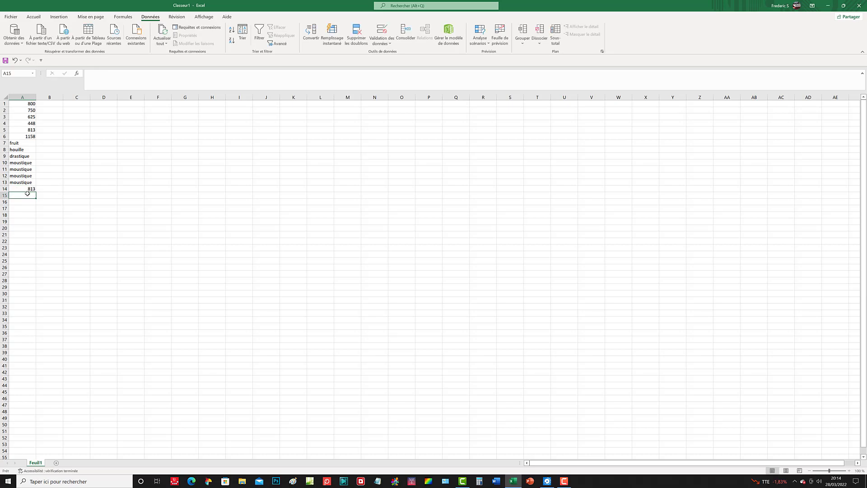
pyautogui.write('8')
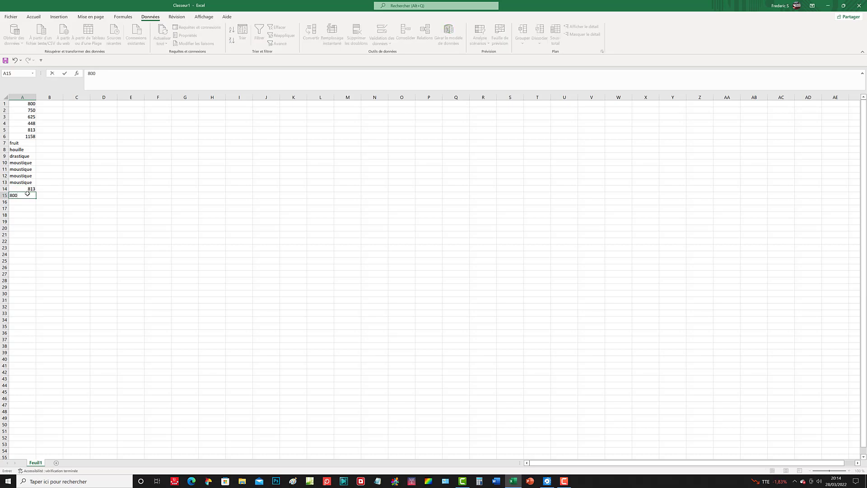
pyautogui.write('00')
pyautogui.press('Return')
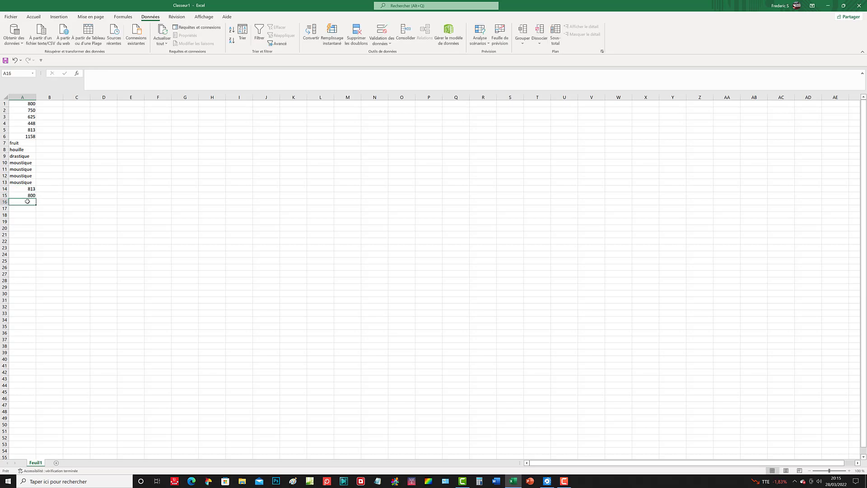
# Step: Enter 'a1' in cells A16 and A17
pyautogui.write('a1')
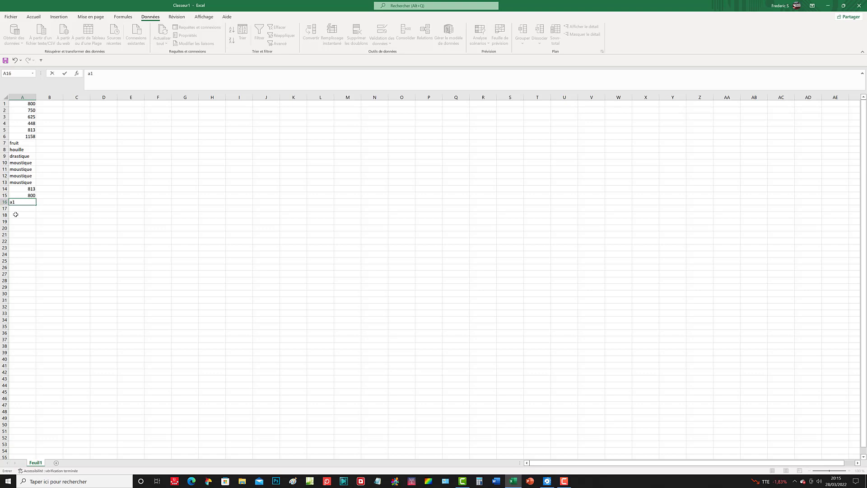
pyautogui.click(15, 210)
pyautogui.write('a1')
pyautogui.press('Return')
pyautogui.click(23, 219)
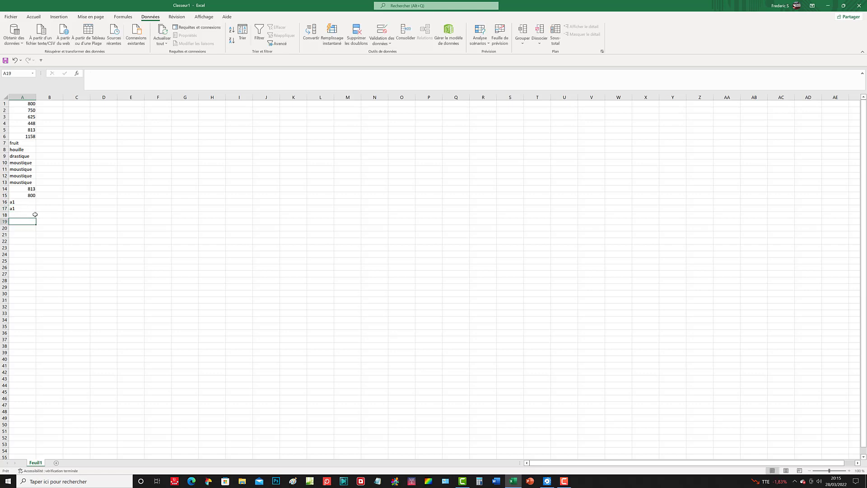
# Step: Enter 'a1,' in cells A18 and A19
pyautogui.click(31, 214)
pyautogui.write('a1,')
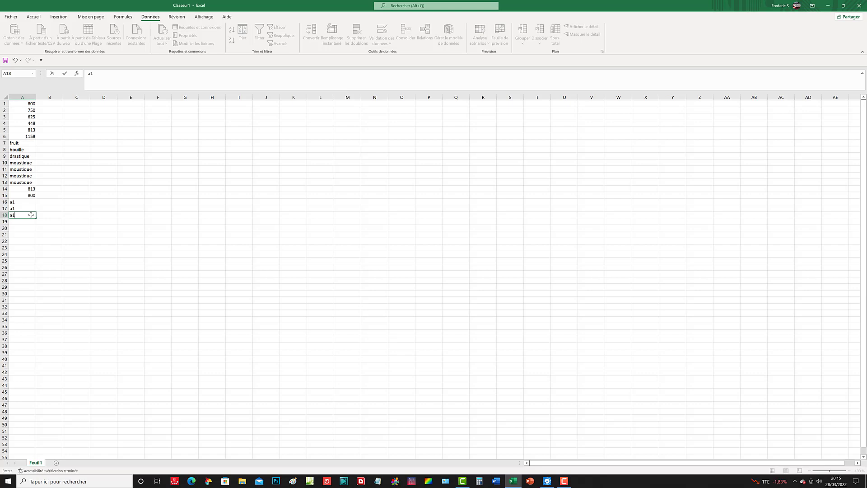
pyautogui.click(17, 220)
pyautogui.write('a1,')
pyautogui.click(26, 234)
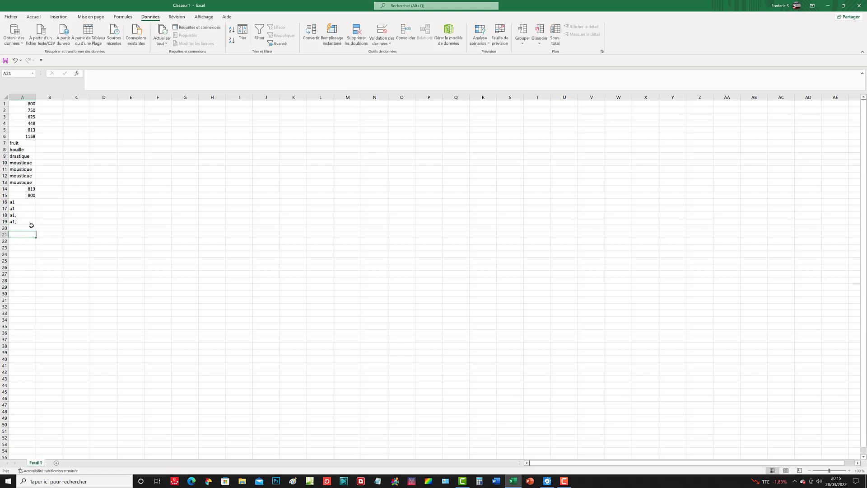
pyautogui.click(28, 97)
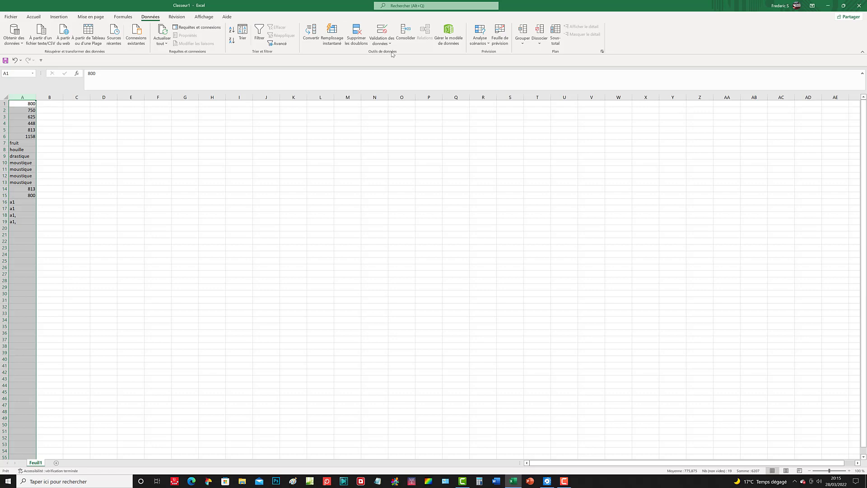
pyautogui.click(358, 33)
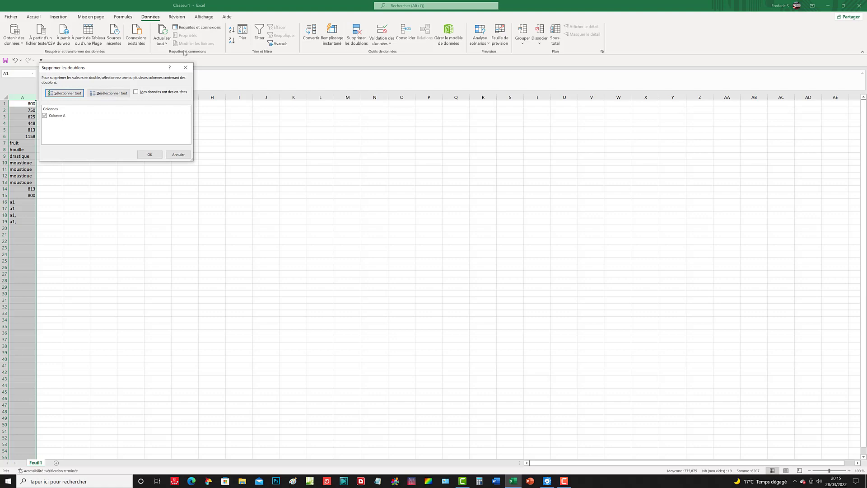
pyautogui.moveTo(45, 68); pyautogui.dragTo(181, 114)
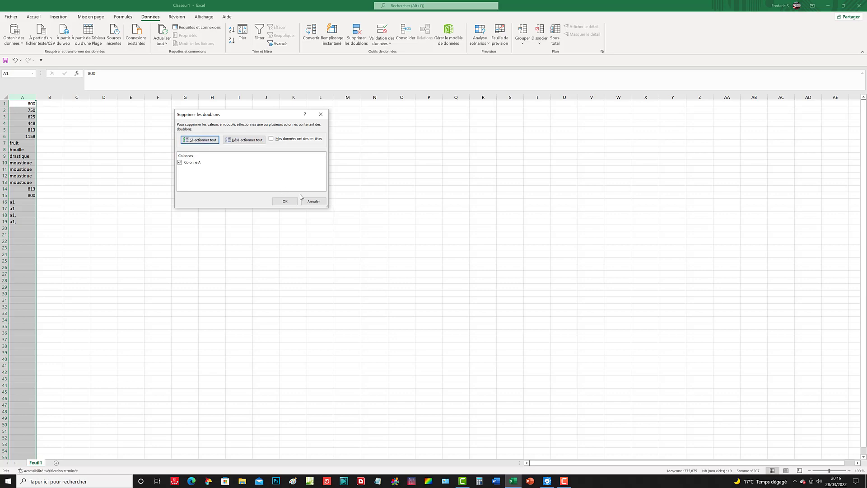
pyautogui.click(313, 201)
pyautogui.click(131, 144)
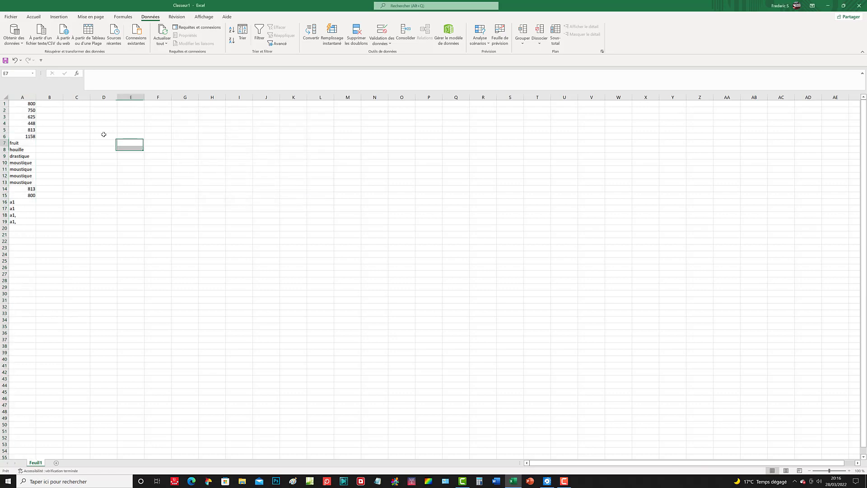
# Step: Insert a new row above row 1 and enter the header 'Valeurs' in A1
pyautogui.rightClick(3, 103)
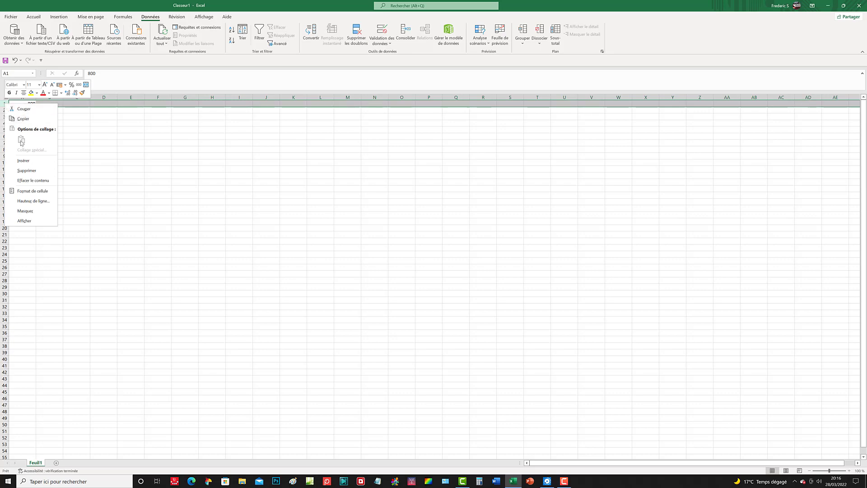
pyautogui.click(31, 160)
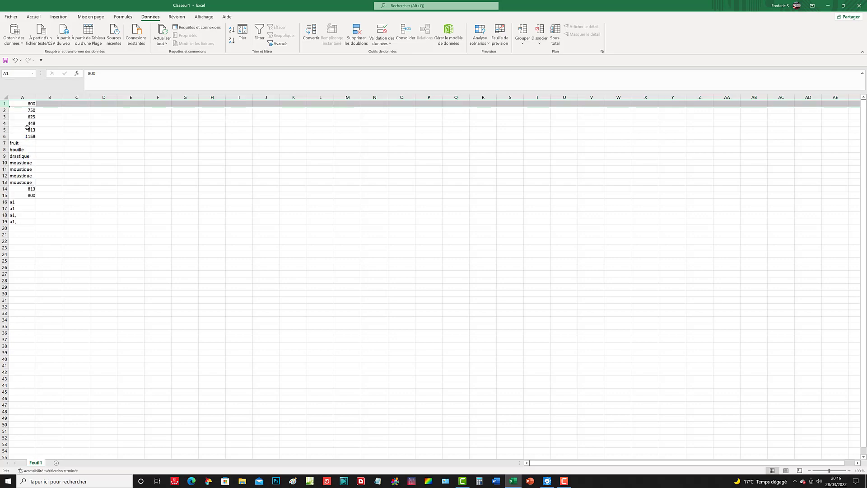
pyautogui.click(25, 105)
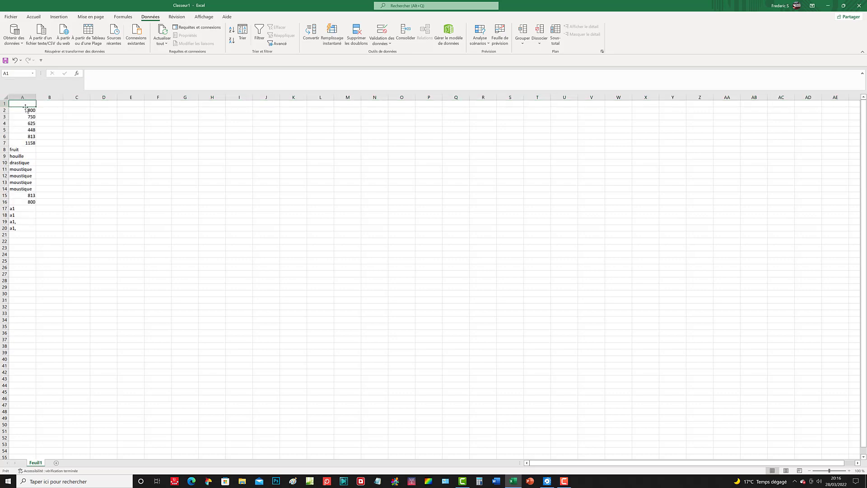
pyautogui.write('Valeurs')
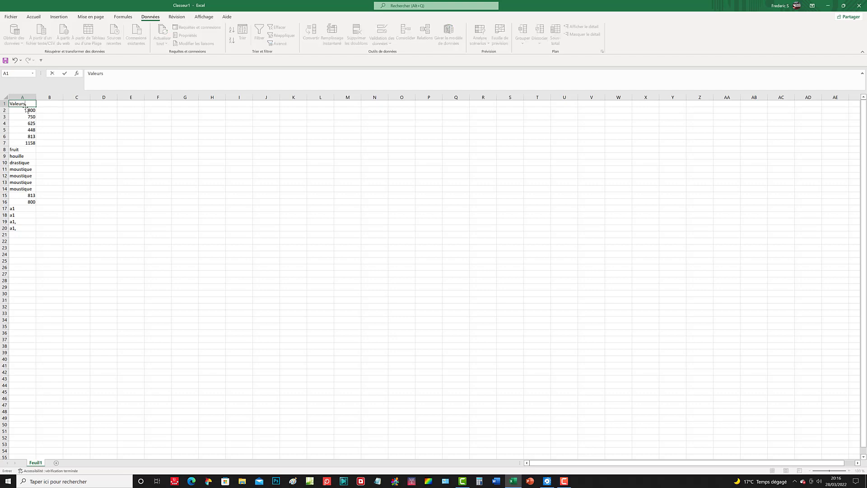
pyautogui.click(58, 200)
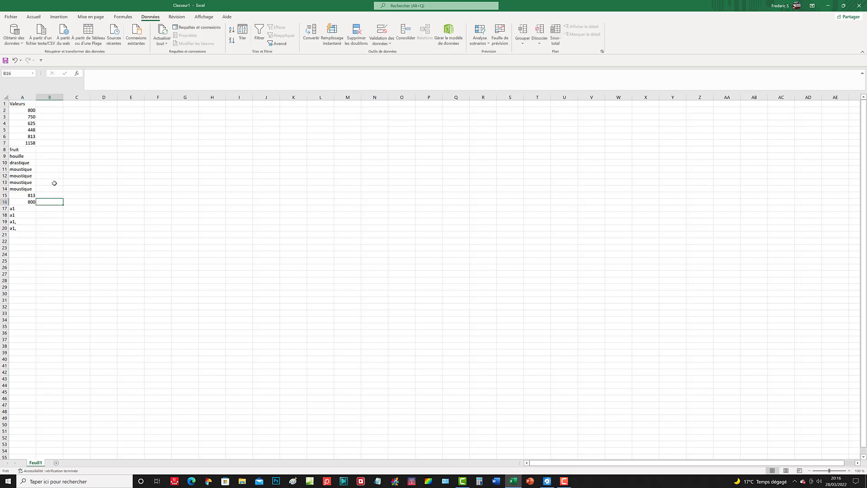
# Step: Remove duplicate values from column A, treating the first row as headers
pyautogui.click(23, 96)
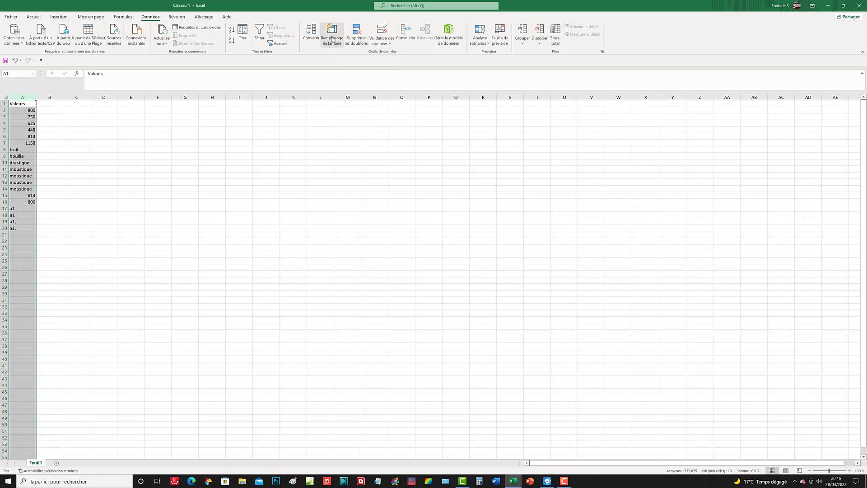
pyautogui.click(356, 34)
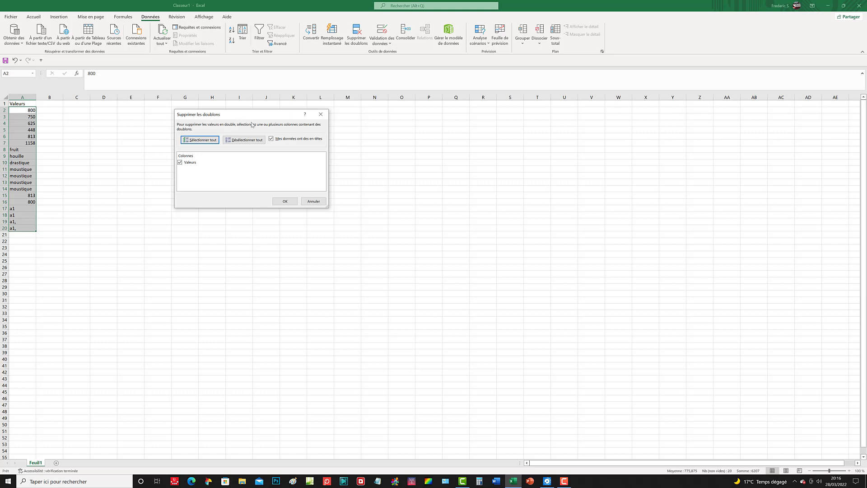
pyautogui.click(286, 202)
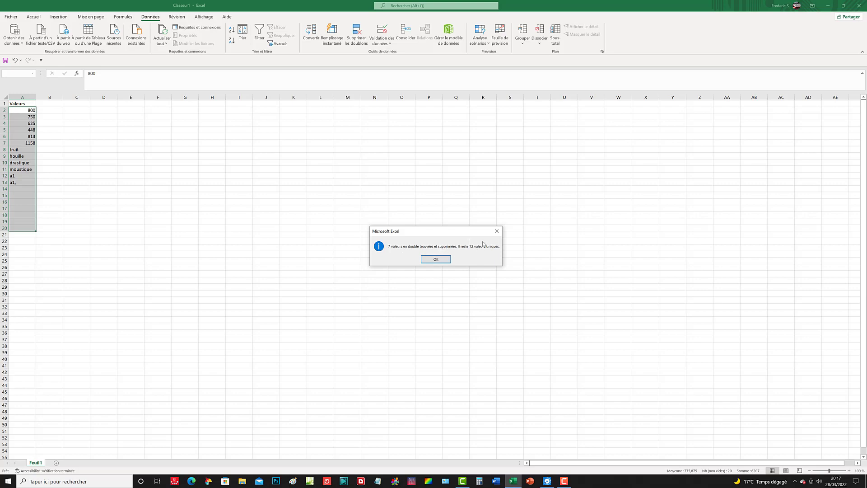
pyautogui.click(438, 259)
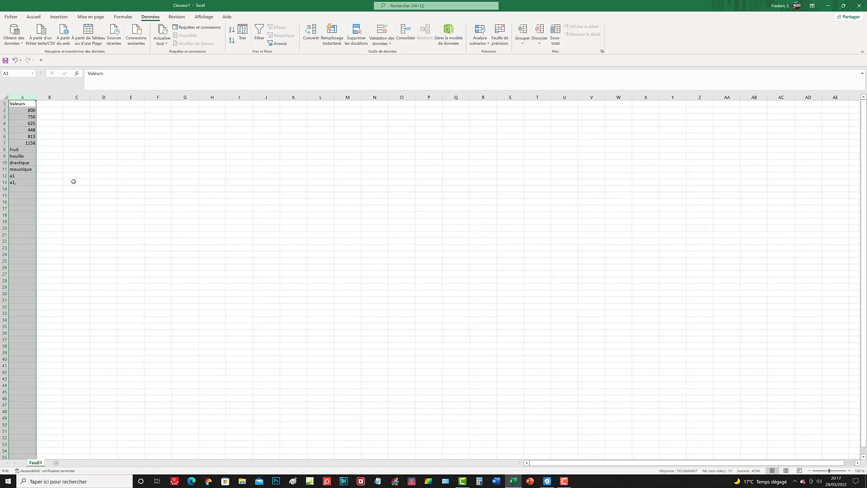
# Step: Edit cell A12 so it reads 'a1,'
pyautogui.click(16, 183)
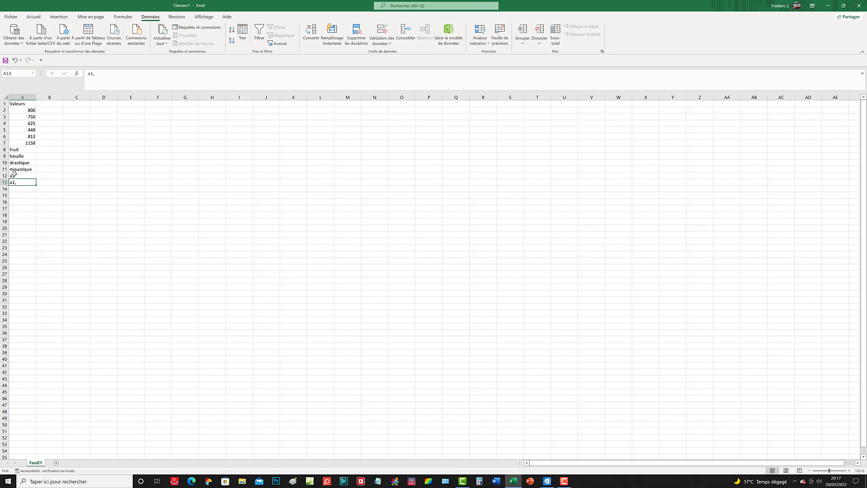
pyautogui.click(26, 186)
pyautogui.click(19, 175)
pyautogui.click(97, 76)
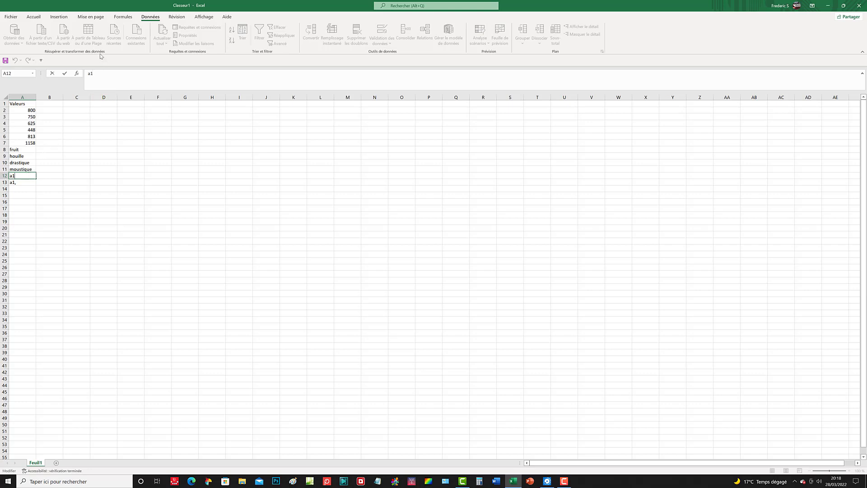
pyautogui.press('F9')
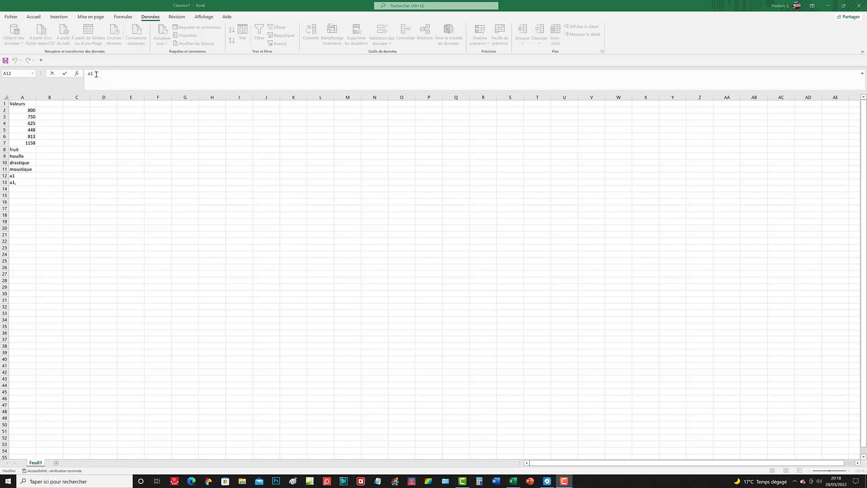
pyautogui.click(96, 74)
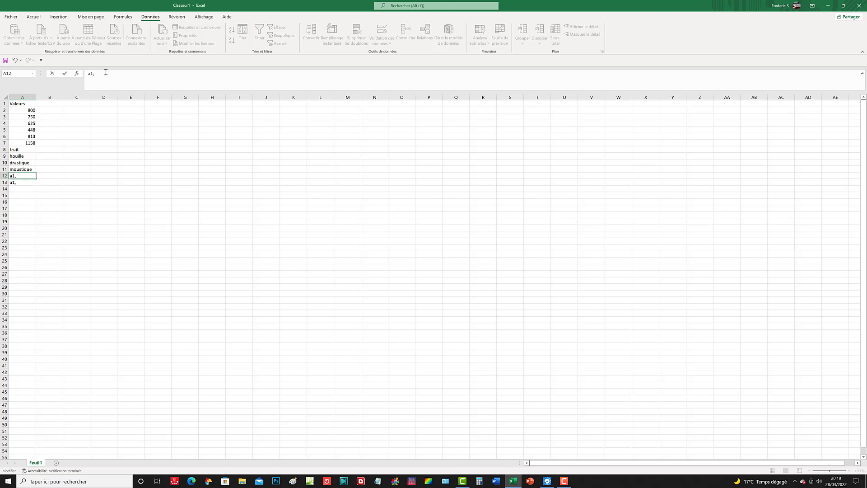
pyautogui.click(53, 175)
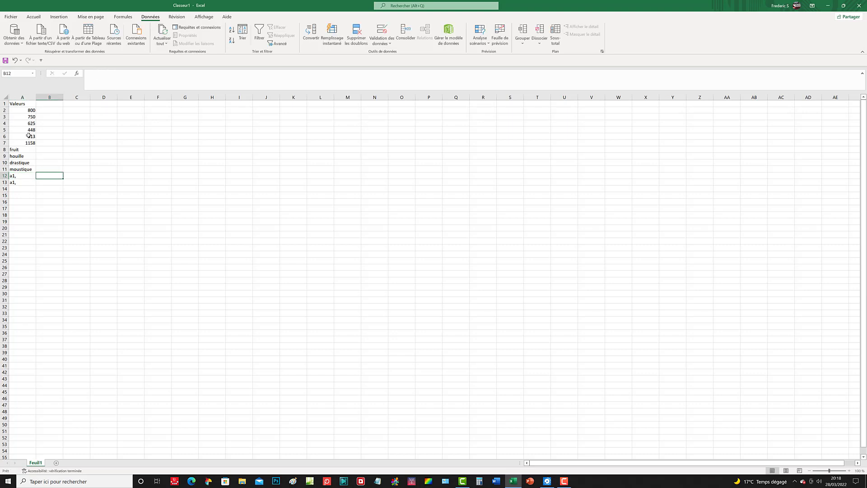
# Step: Run Remove Duplicates again on column A with headers to drop the new duplicate
pyautogui.click(26, 98)
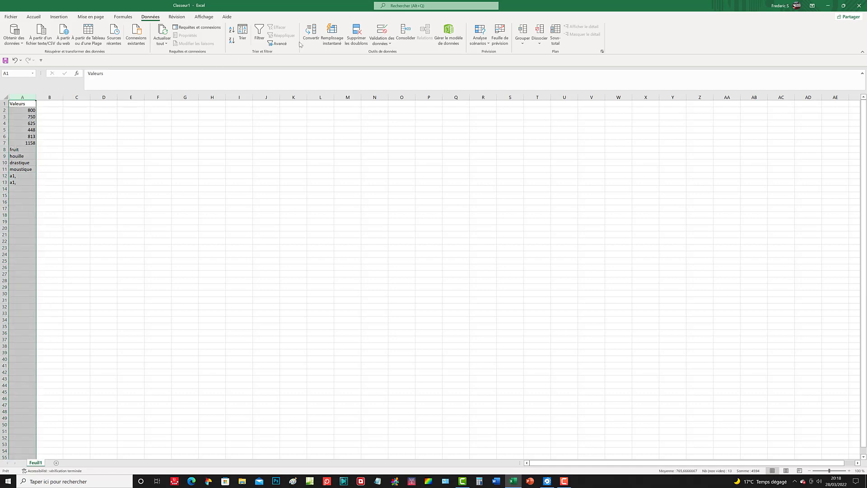
pyautogui.click(358, 36)
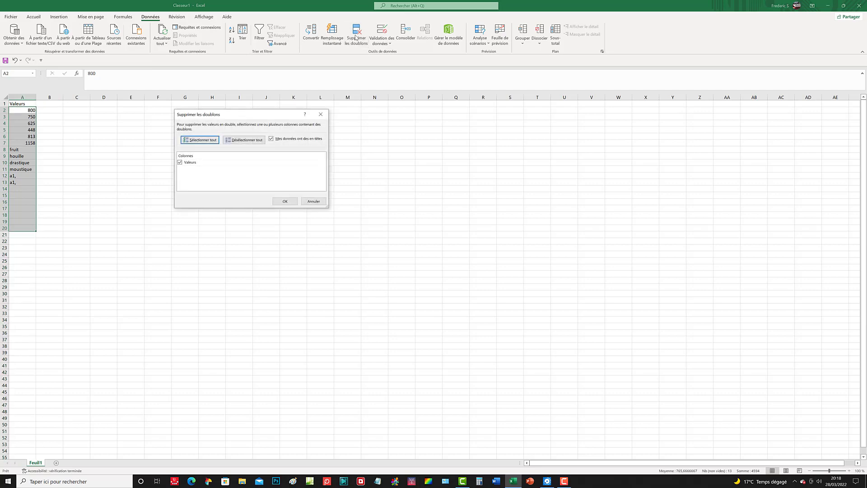
pyautogui.click(291, 202)
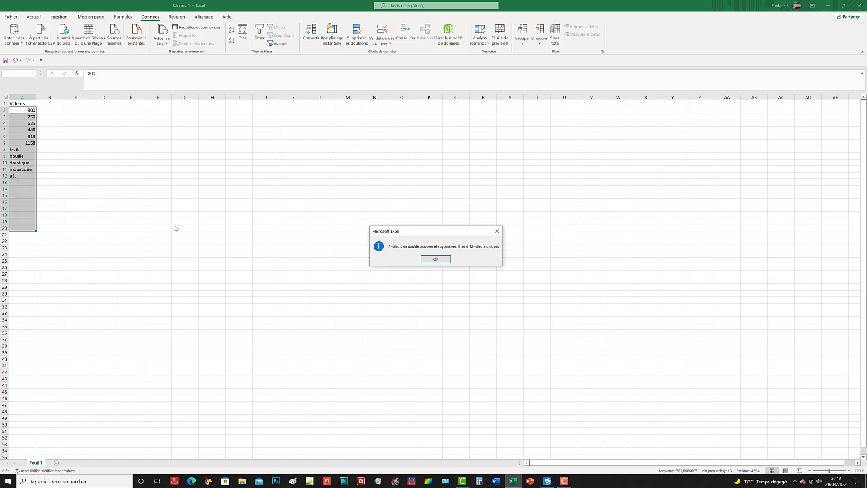
pyautogui.click(435, 261)
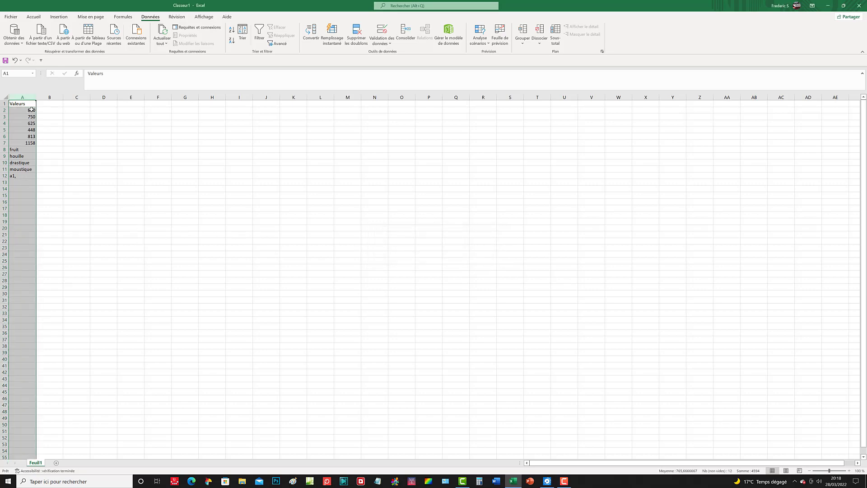